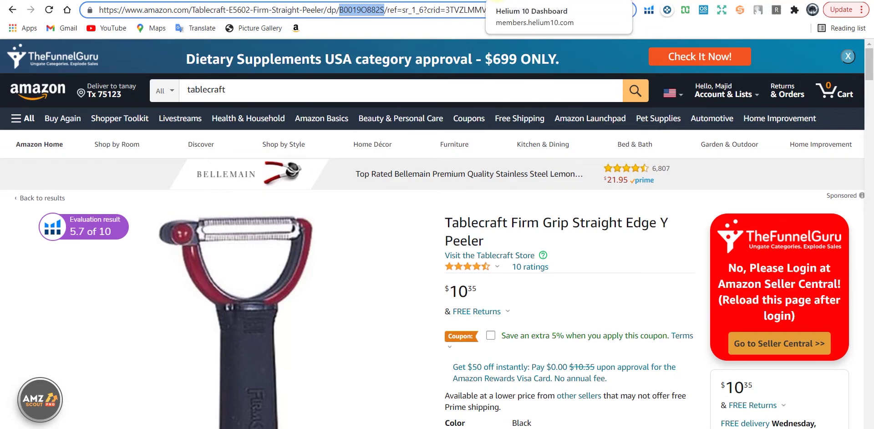
Glance over the Helium 10 dashboard and return to the Tablecraft Y peeler product page on Amazon
left_click(497, 2)
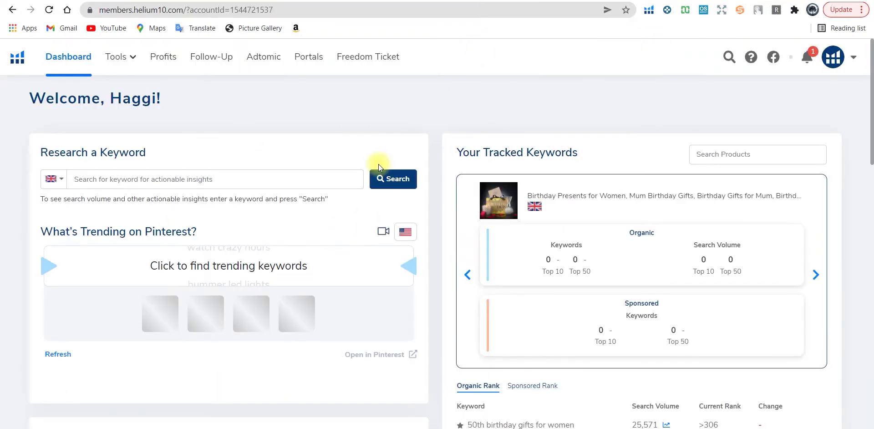
scroll(307, 319, "down", 2)
scroll(308, 320, "up", 2)
left_click(478, 0)
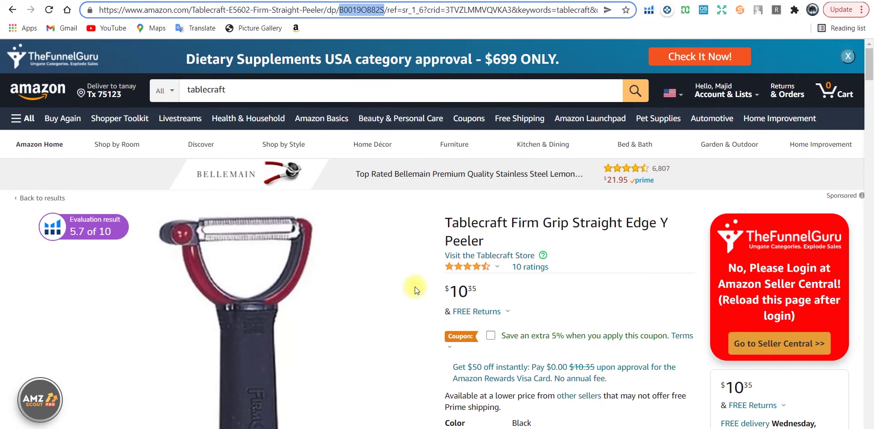
scroll(414, 287, "down", 1)
scroll(415, 256, "up", 1)
left_click(667, 11)
Search Google for "helium 10 google extension" in a new browser tab
left_click(737, 1)
left_click(388, 218)
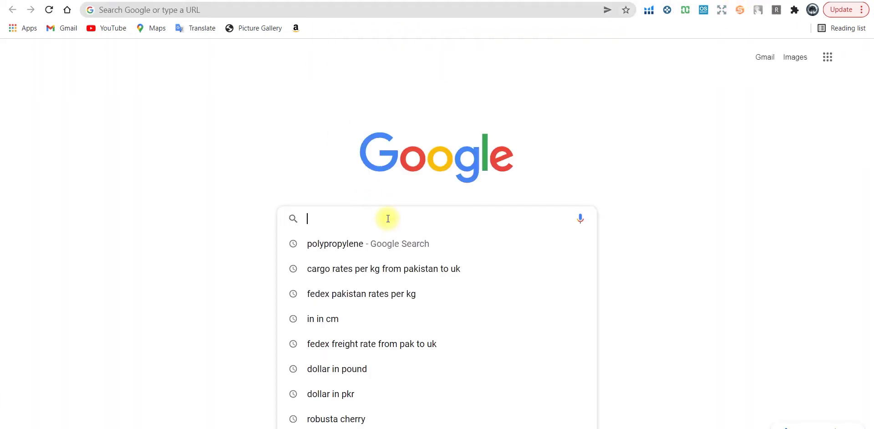
type("helium ")
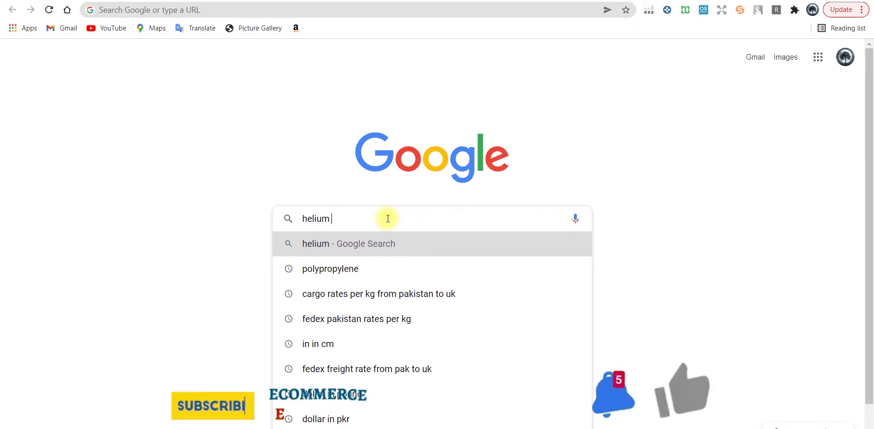
type("10 googl")
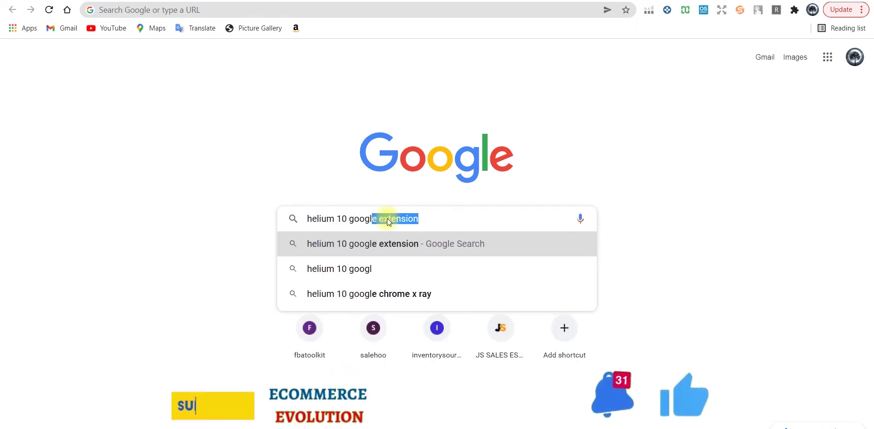
left_click(386, 247)
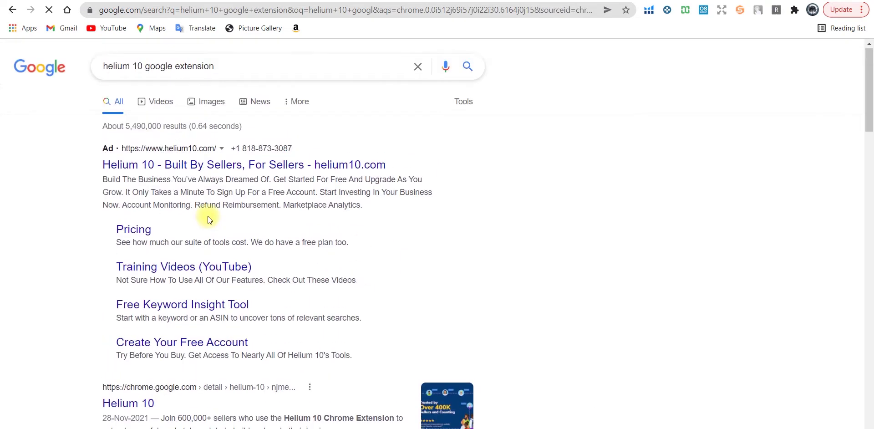
Open the Chrome Web Store page of the Helium 10 extension from the search results
scroll(242, 267, "down", 1)
scroll(242, 267, "down", 5)
scroll(155, 205, "down", 1)
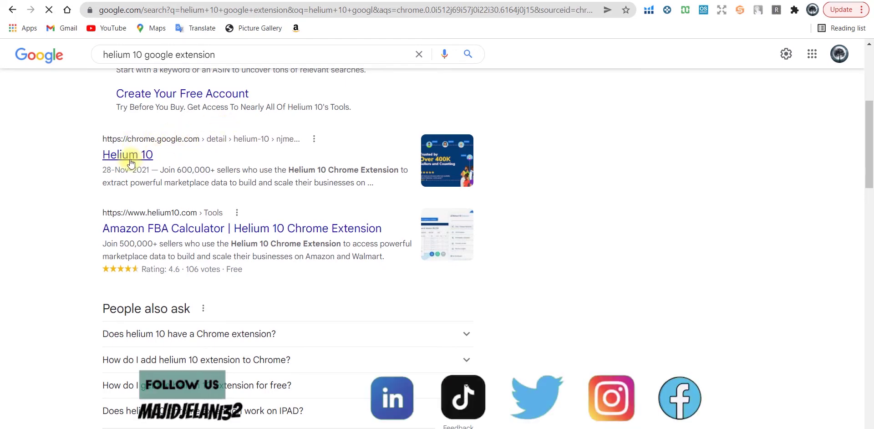
left_click(140, 148)
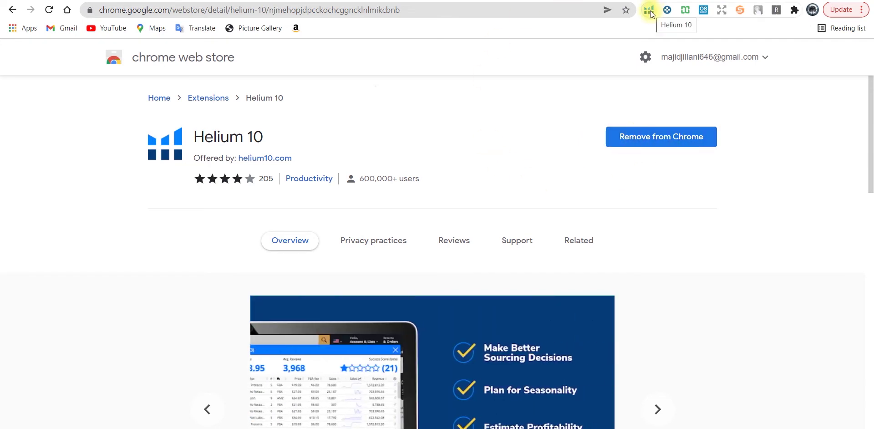
Review the browser's installed extensions, check the pin setting of Helium 10, and close the list
left_click(794, 10)
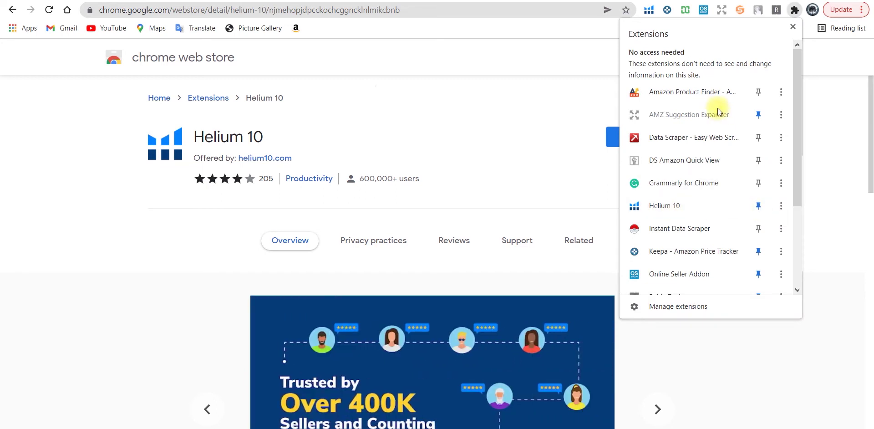
scroll(714, 239, "down", 3)
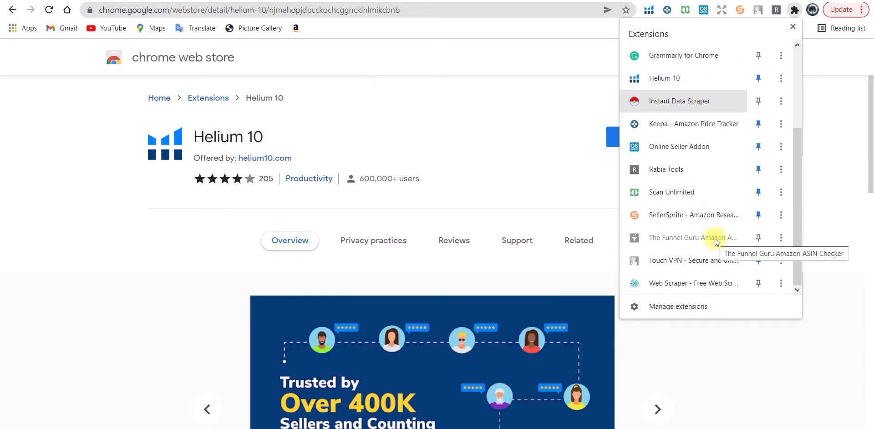
scroll(715, 238, "up", 4)
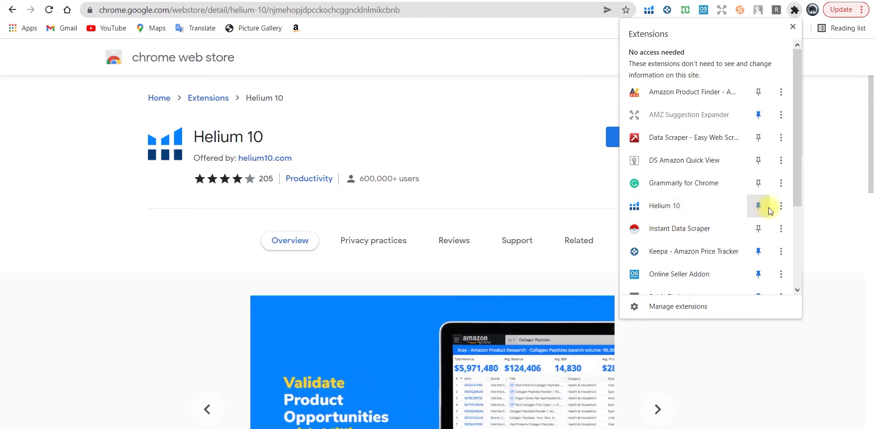
left_click(520, 114)
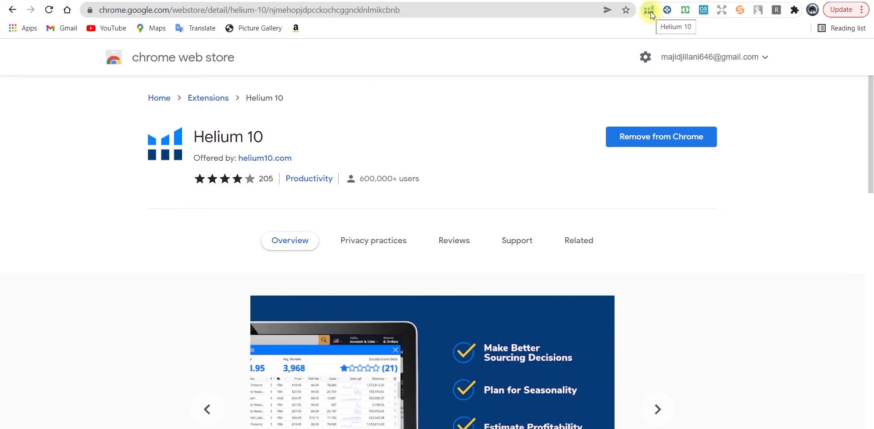
Go to the Helium 10 dashboard and examine its tool cards, such as Black Box, Magnet, Cerebro, Keyword Tracker and Listing Builder
left_click(650, 10)
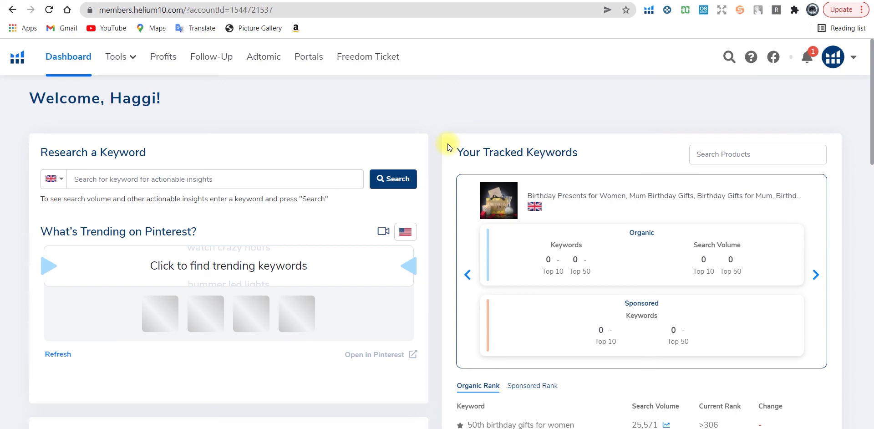
scroll(447, 143, "down", 10)
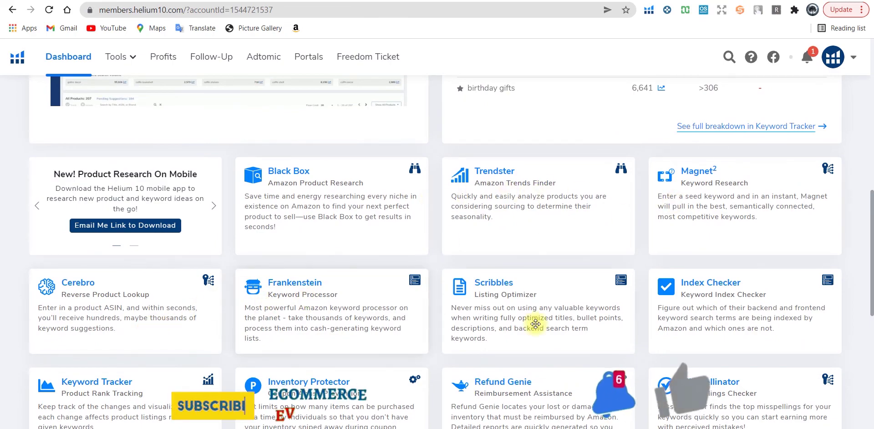
scroll(423, 326, "down", 2)
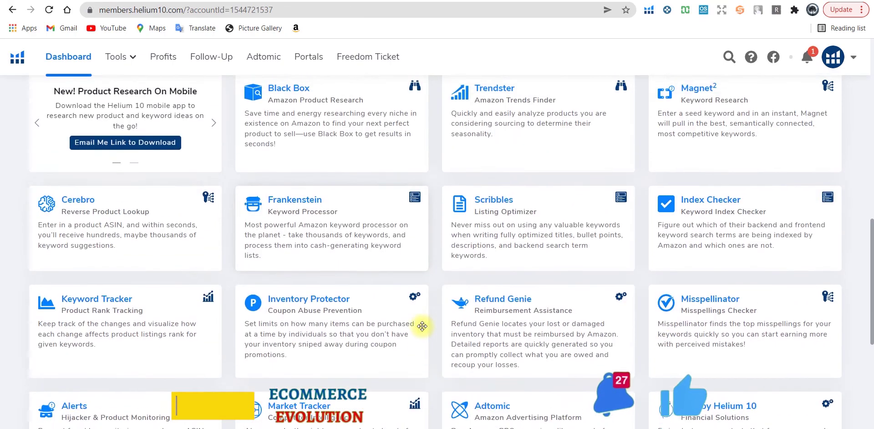
scroll(422, 326, "down", 10)
scroll(553, 171, "up", 12)
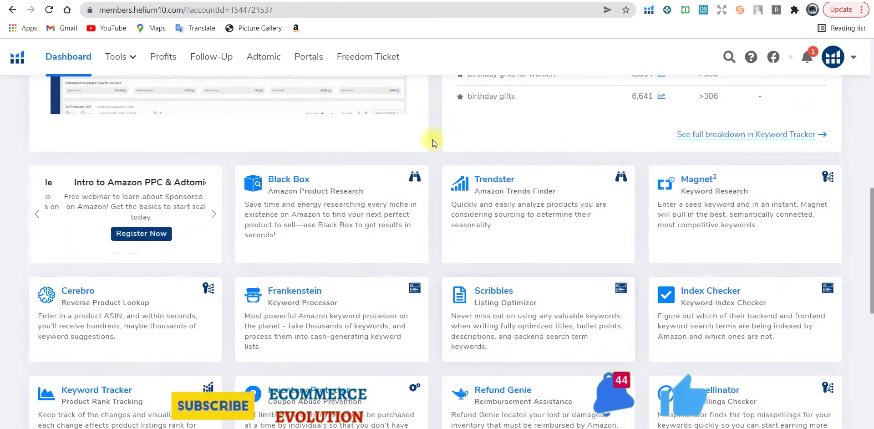
scroll(622, 144, "up", 3)
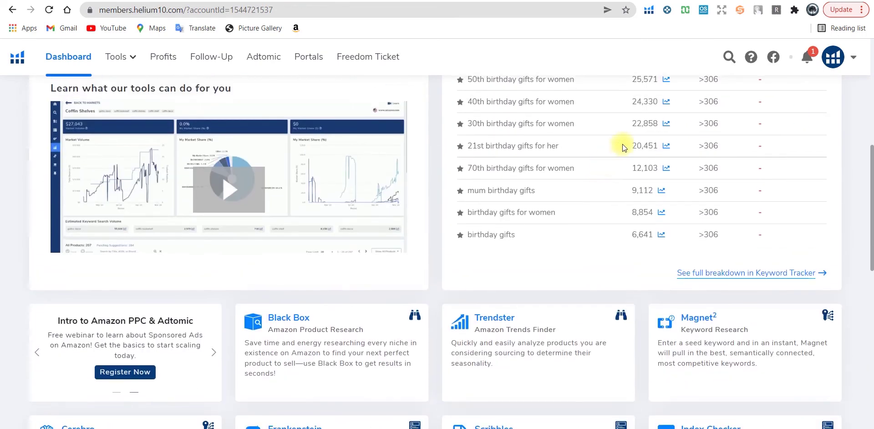
scroll(622, 144, "up", 4)
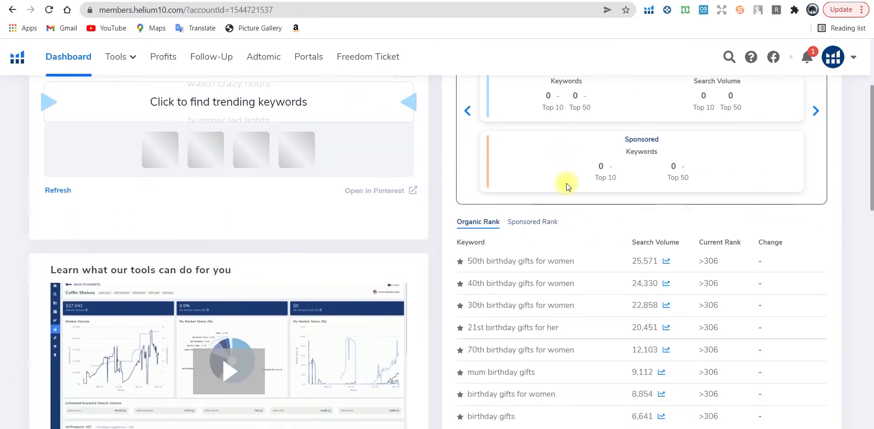
scroll(531, 323, "down", 6)
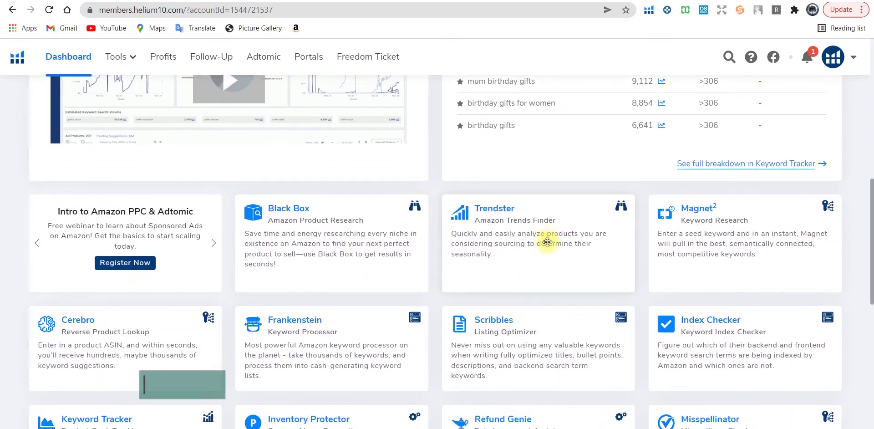
scroll(547, 242, "down", 8)
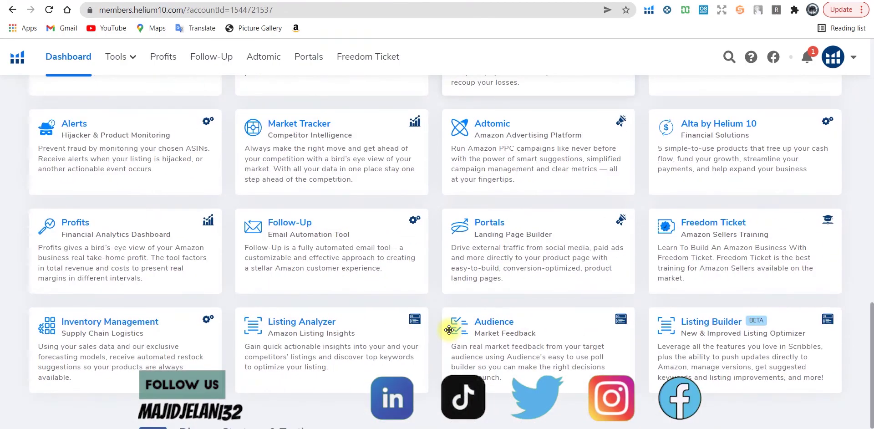
scroll(318, 325, "up", 6)
scroll(456, 141, "up", 3)
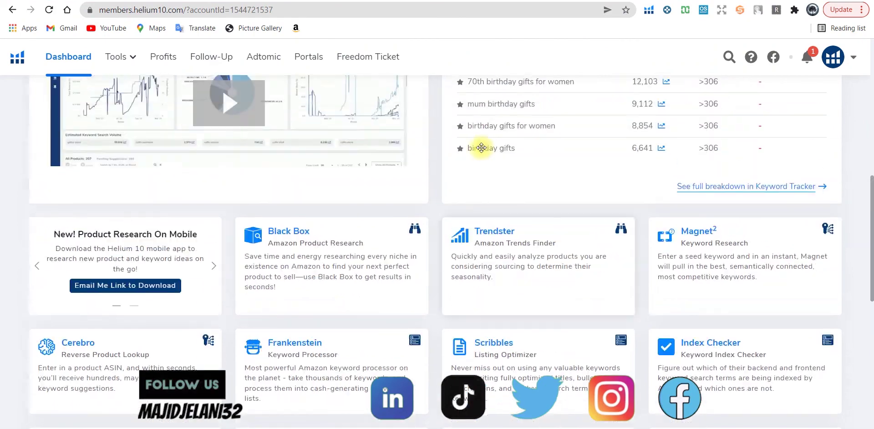
scroll(433, 147, "down", 5)
scroll(459, 153, "up", 4)
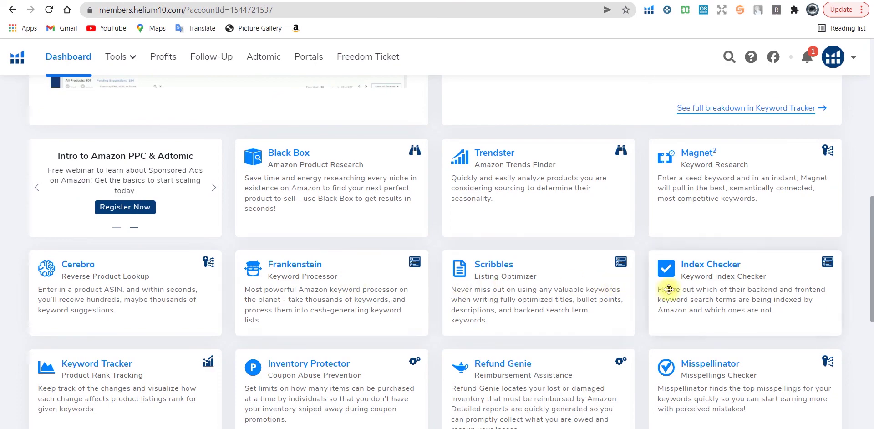
scroll(364, 294, "down", 3)
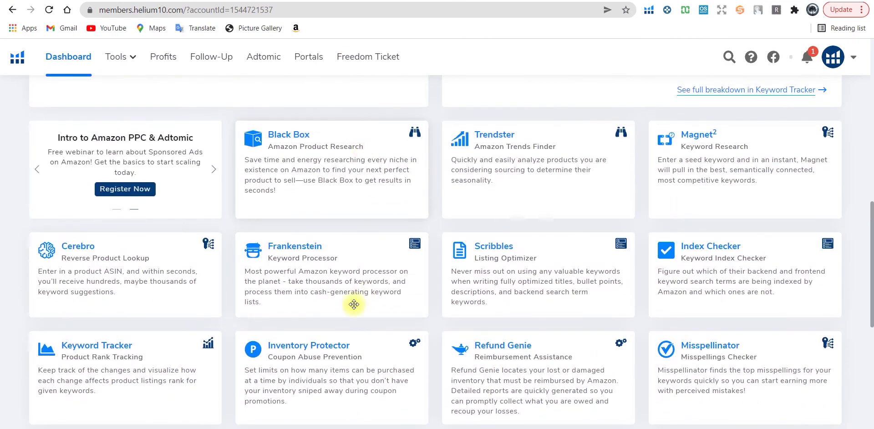
scroll(353, 335, "down", 4)
scroll(352, 338, "up", 2)
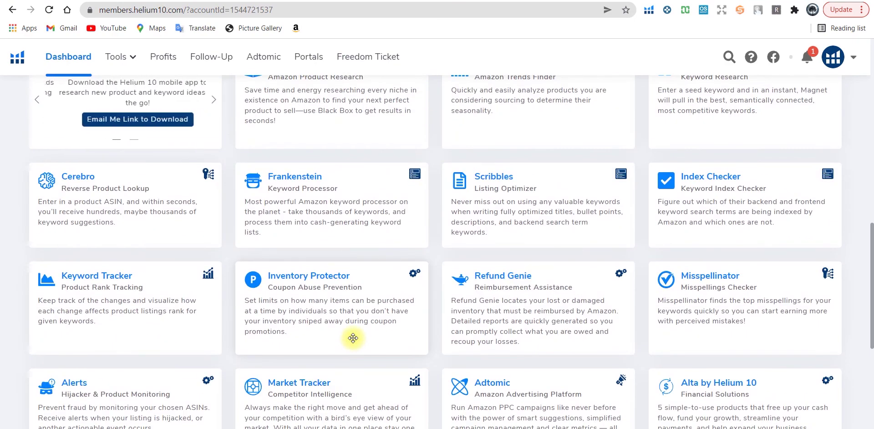
scroll(353, 337, "up", 2)
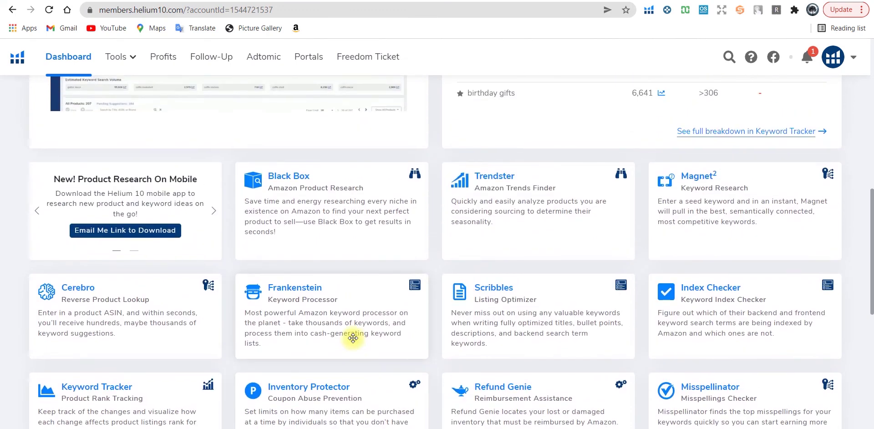